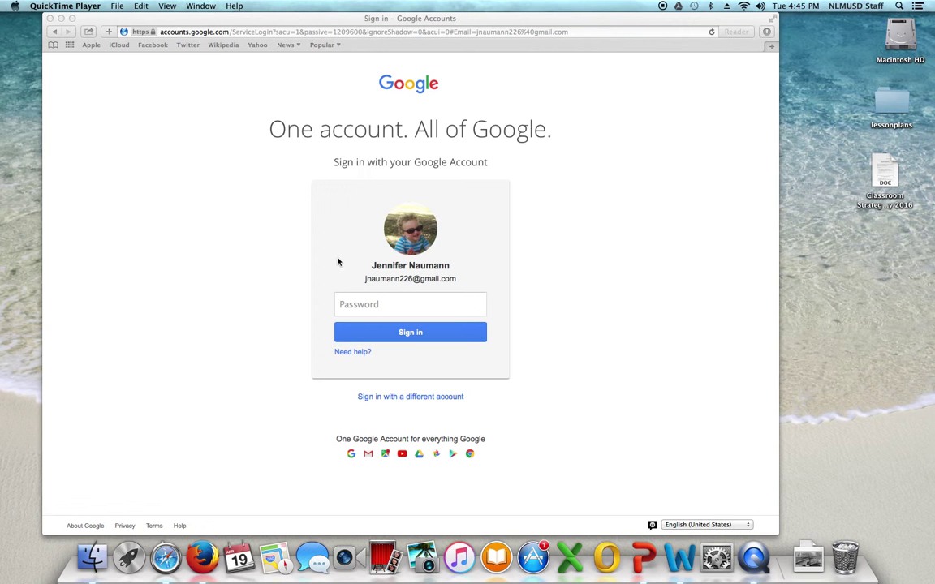
Sign in to Google Accounts with the account password and decline Safari's offer to save it.
left_click(354, 310)
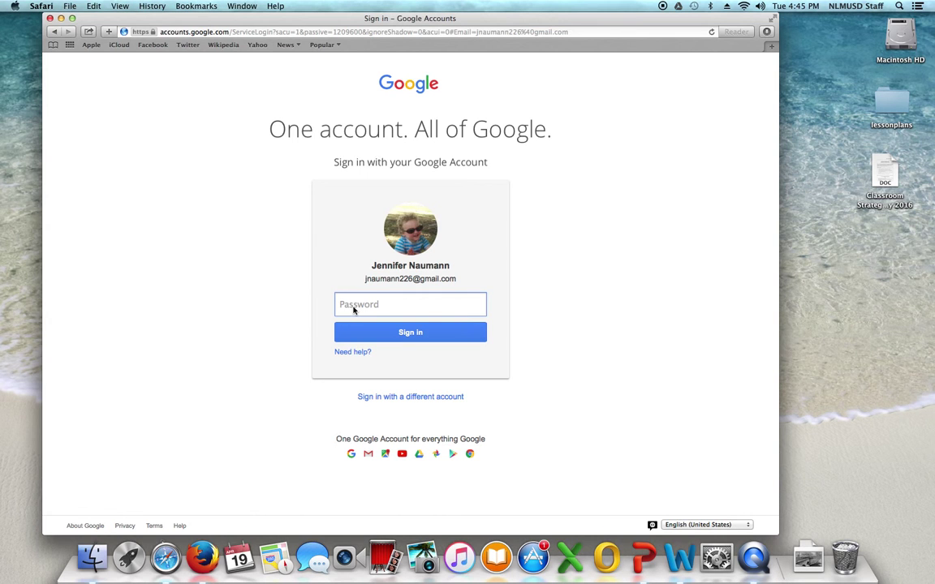
type("**********")
left_click(421, 332)
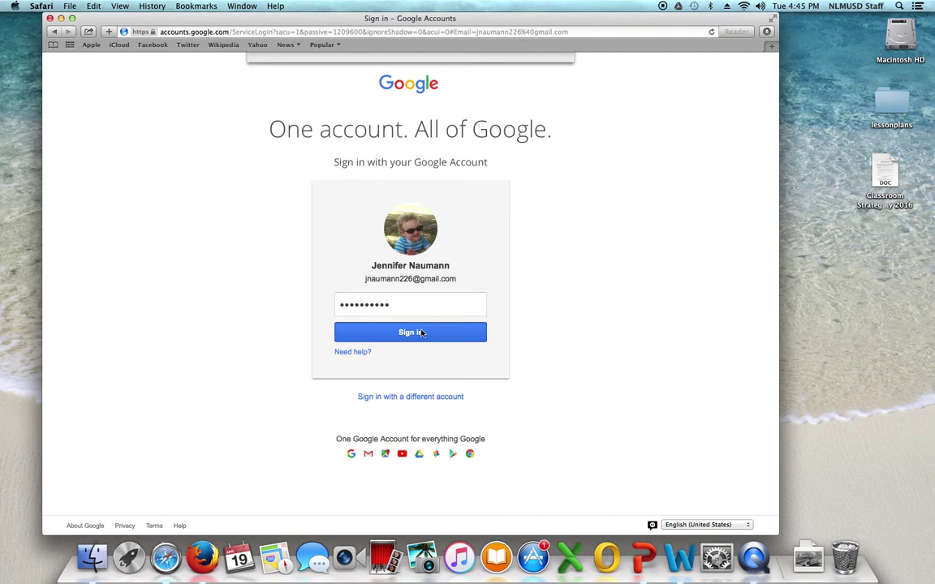
left_click(469, 106)
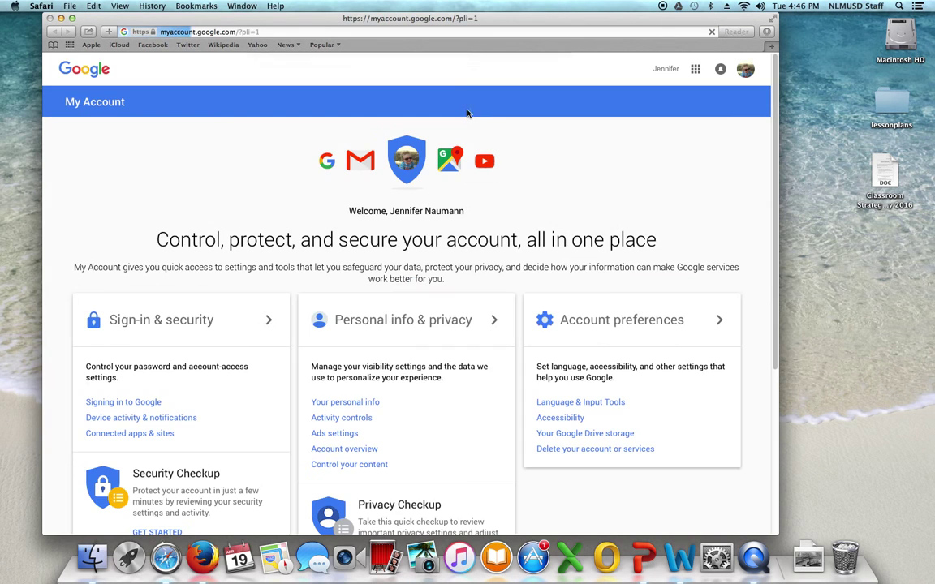
Switch to Google Drive from the Google apps launcher.
left_click(696, 69)
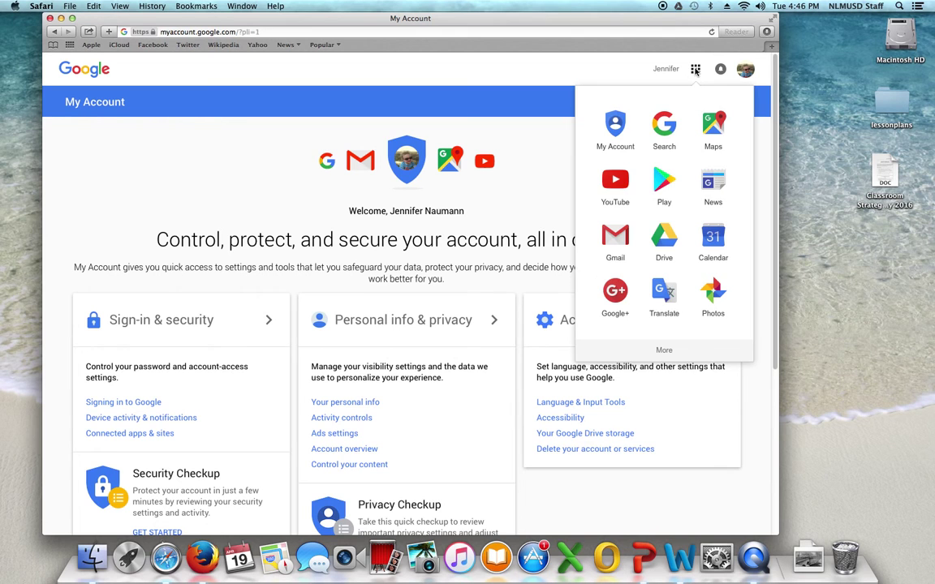
left_click(663, 236)
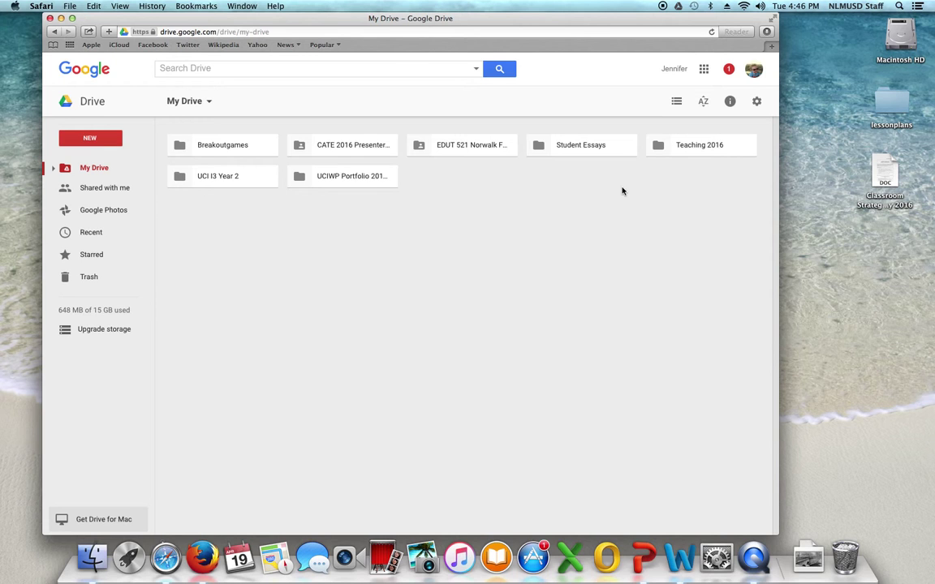
Create a folder named 'AP LANG-Period 1' through NEW > Folder in My Drive.
left_click(109, 145)
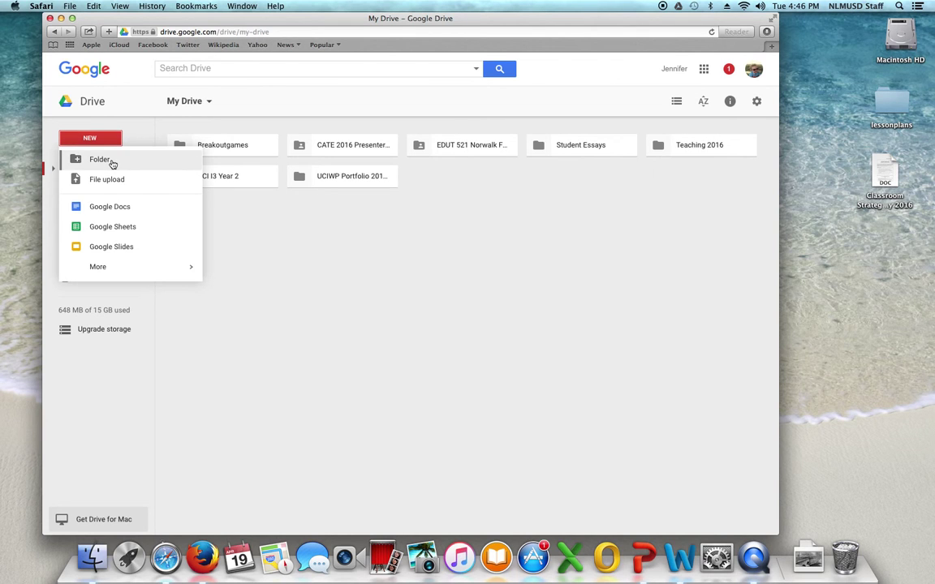
left_click(112, 162)
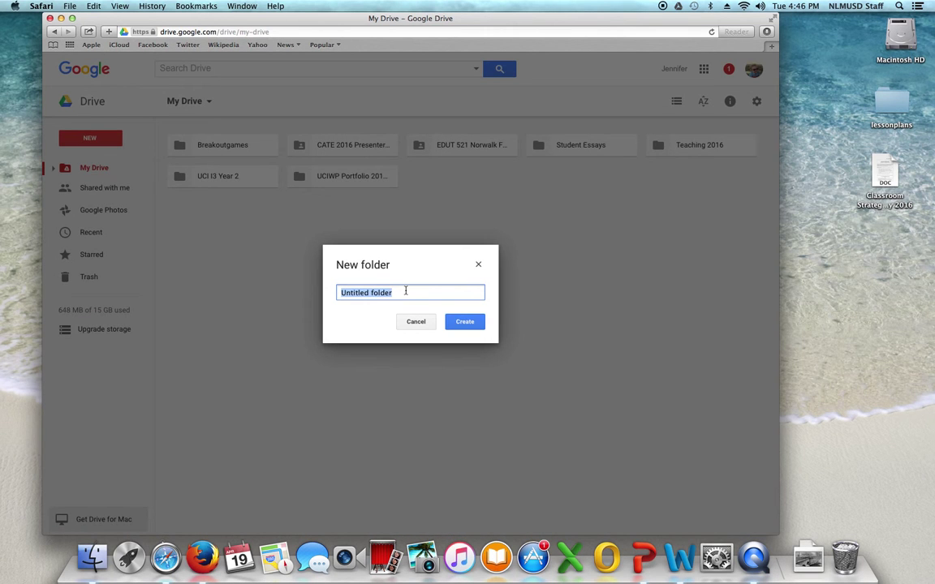
key("BackSpace")
type("AP LANG-Period ")
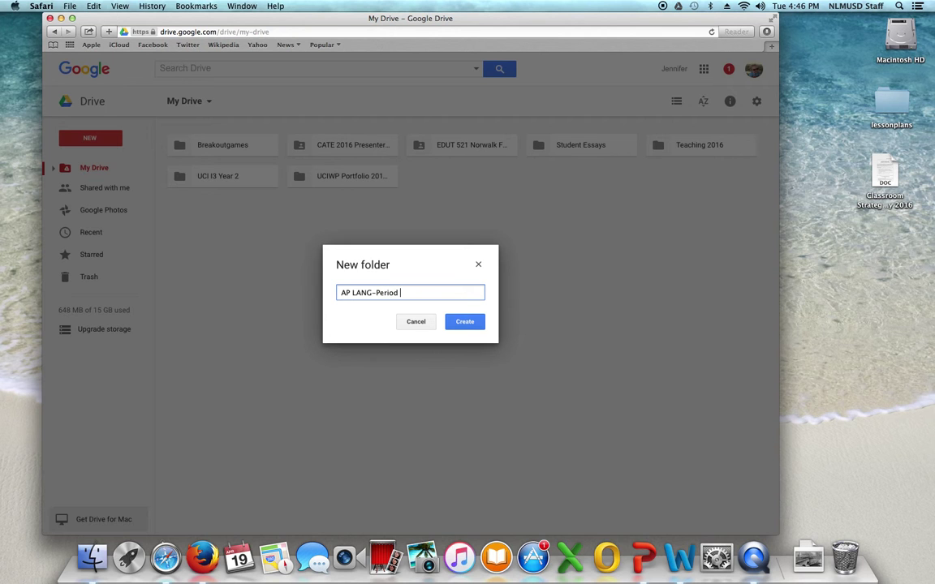
type("1")
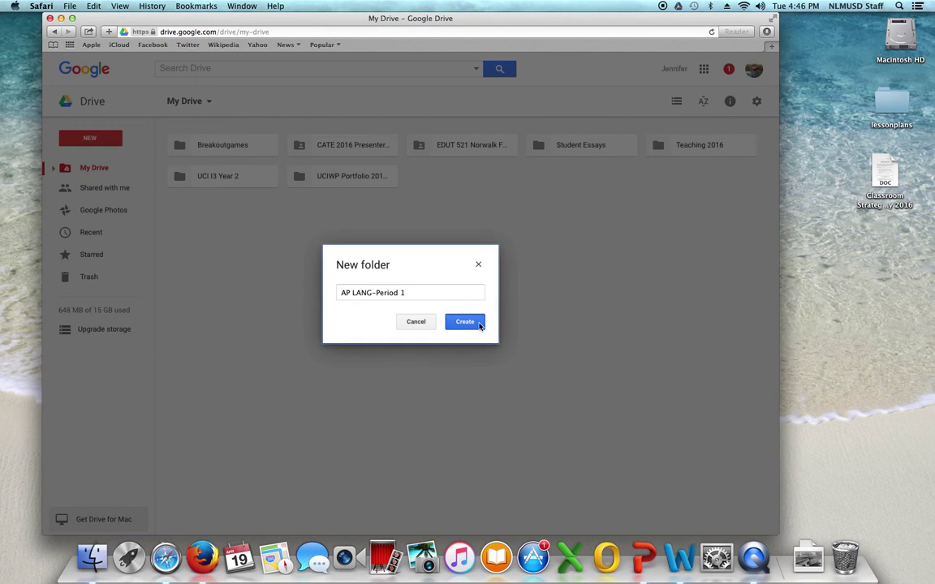
left_click(464, 322)
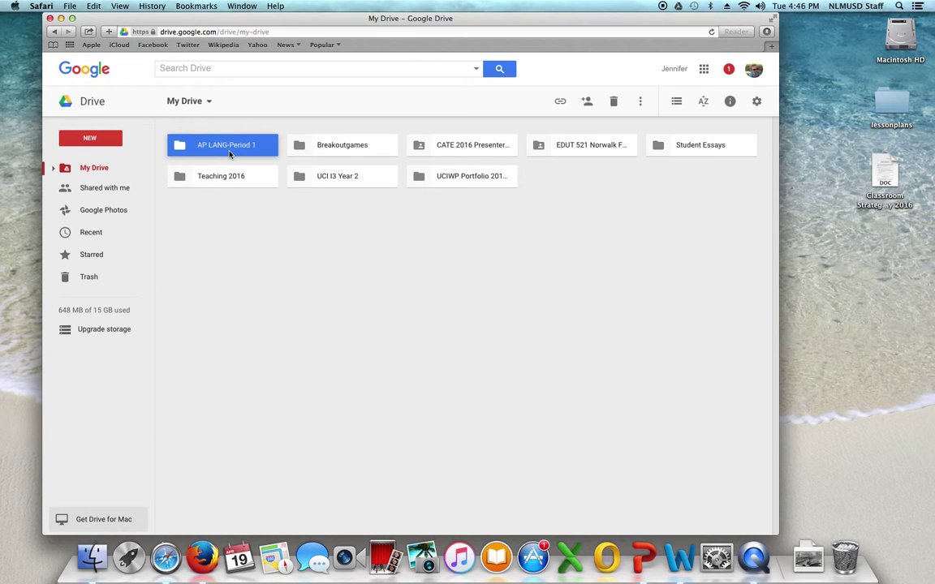
Open AP LANG-Period 1 and create a 'Rhetorical Analysis' subfolder inside it.
double_click(249, 149)
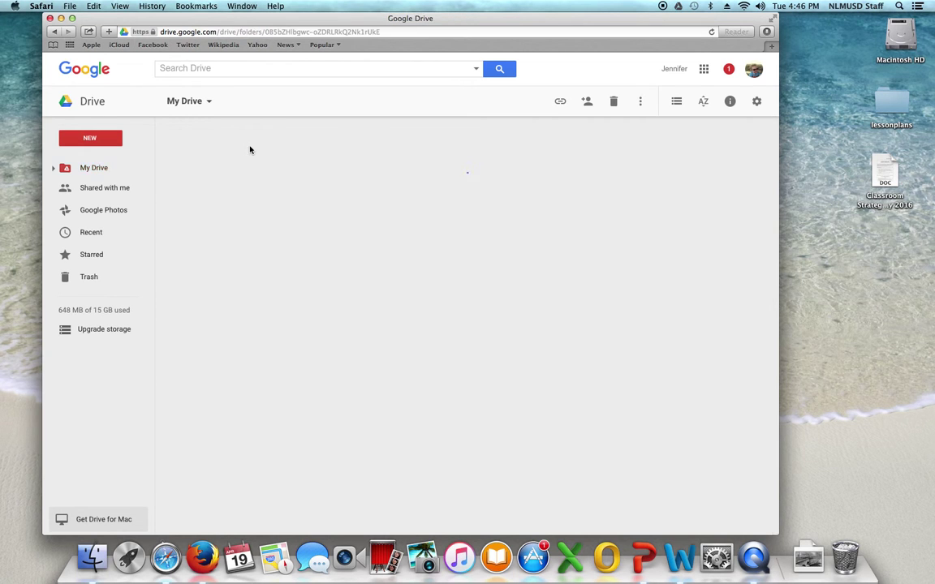
left_click(83, 136)
left_click(100, 160)
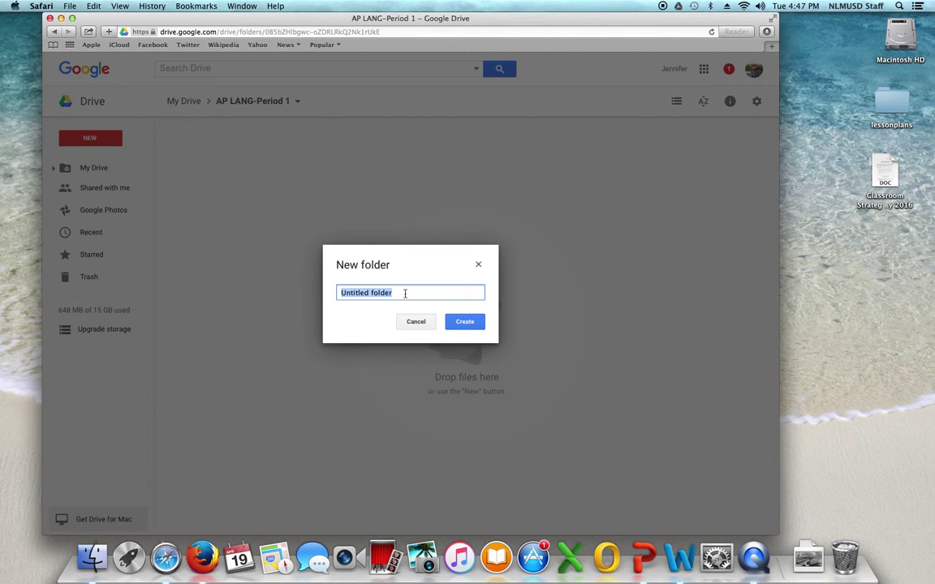
key("BackSpace")
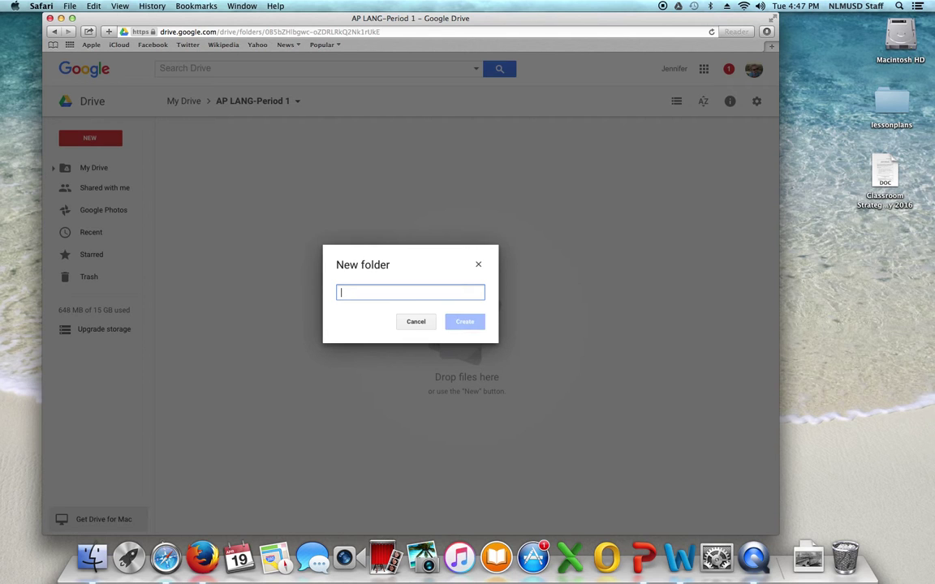
type("Rhetor")
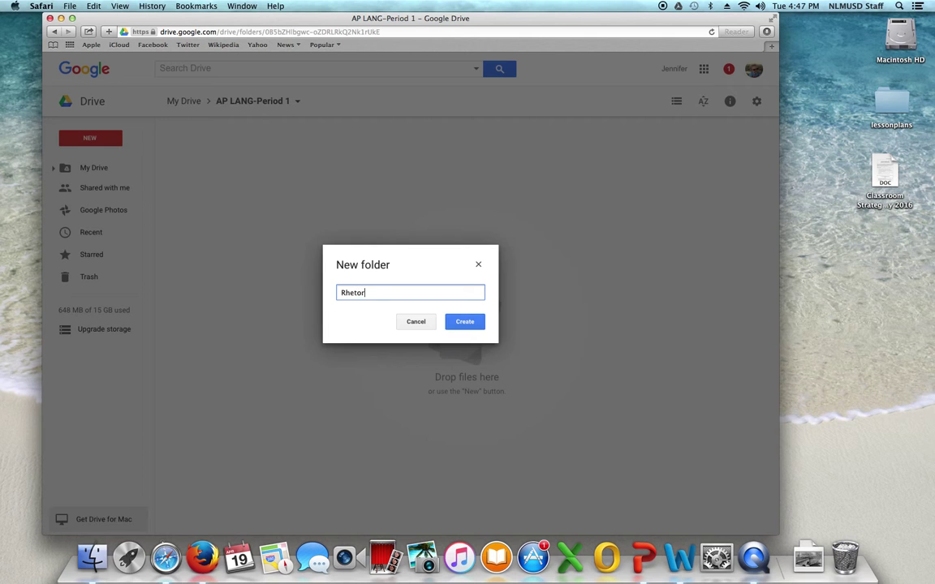
type("ical Analysis")
left_click(465, 322)
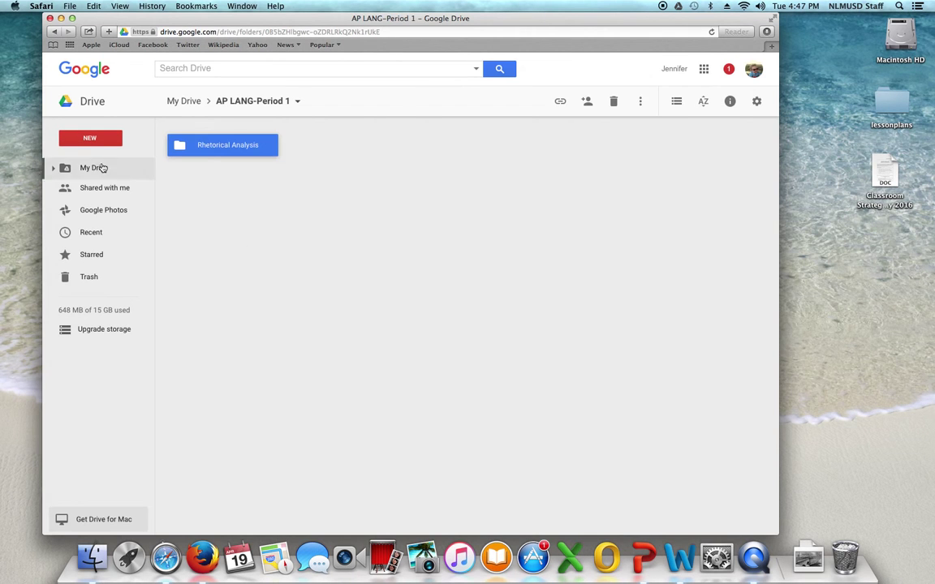
Create an 'Open Argument' subfolder, correcting the misspelled name before confirming.
left_click(101, 137)
left_click(104, 155)
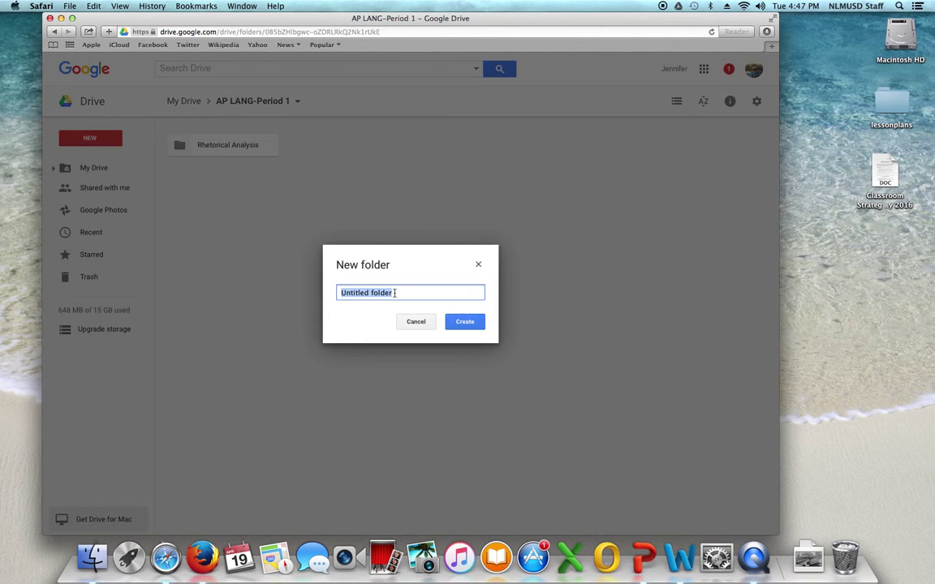
key("BackSpace")
type("Op")
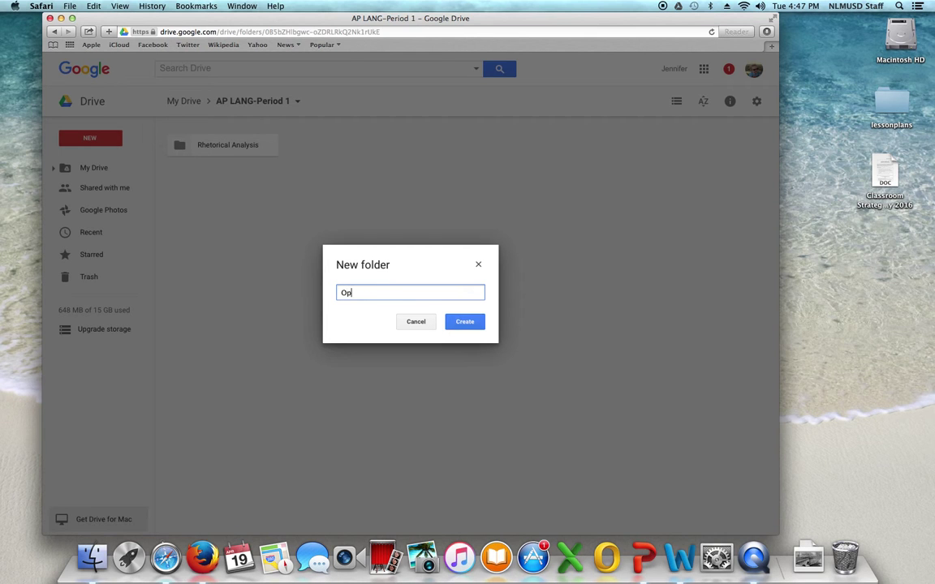
type("en Arguman")
key("BackSpace")
key("BackSpace")
key("BackSpace")
key("BackSpace")
type("ument")
left_click(464, 322)
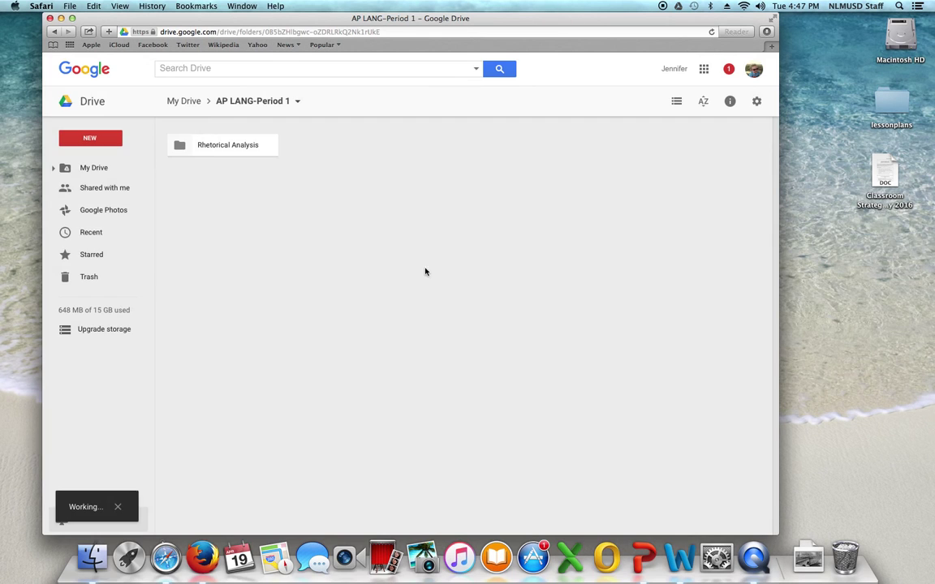
Create a 'Synthesis' subfolder, then return to the top level of My Drive.
left_click(92, 142)
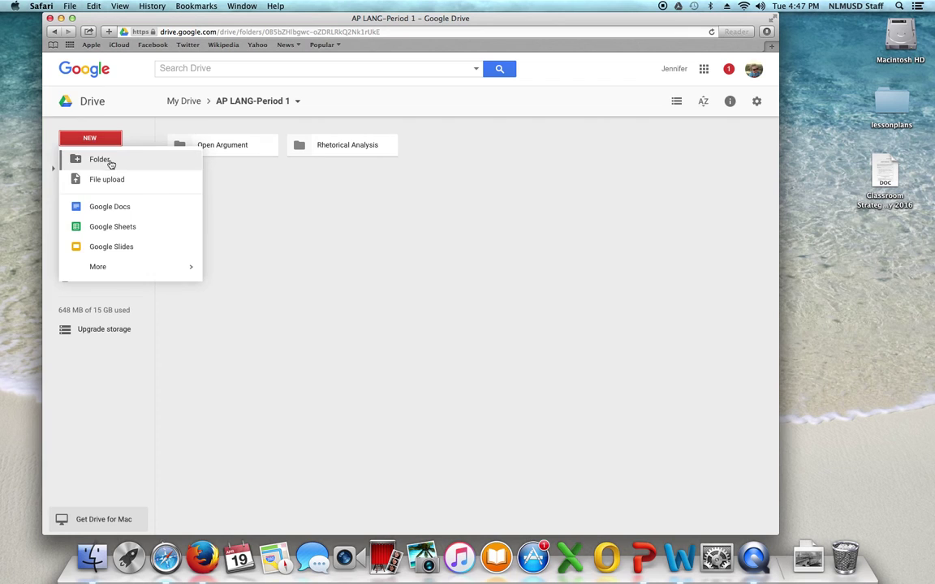
left_click(108, 160)
key("BackSpace")
type("S")
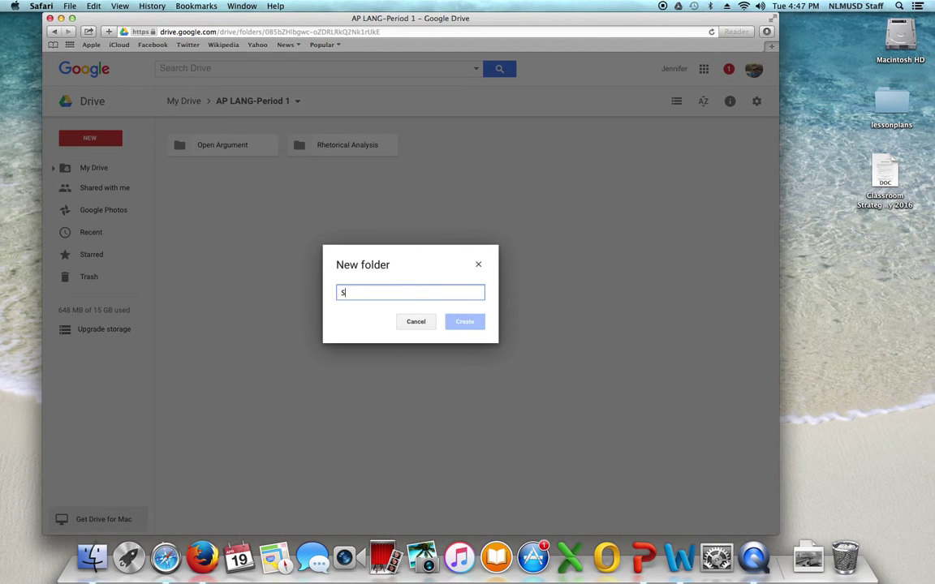
type("ynthesis")
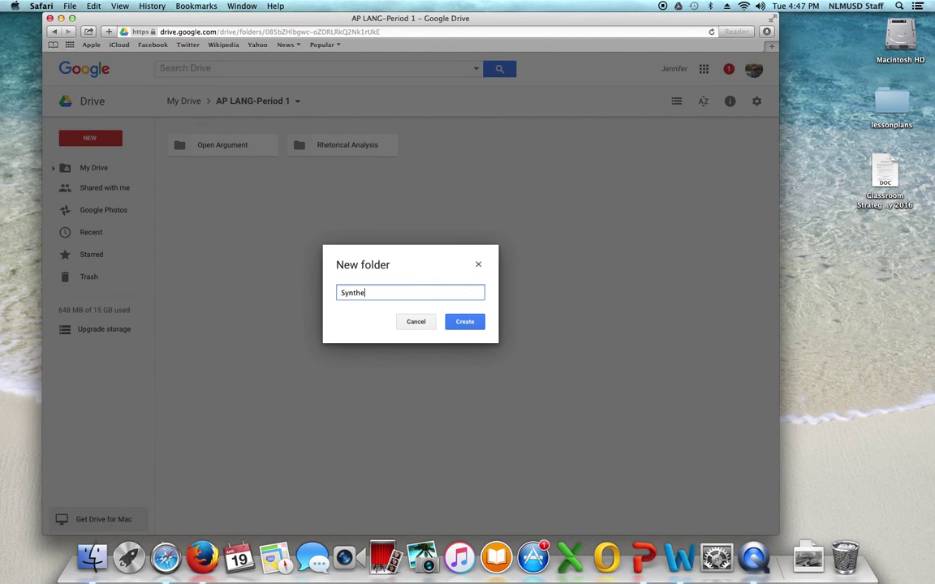
left_click(471, 324)
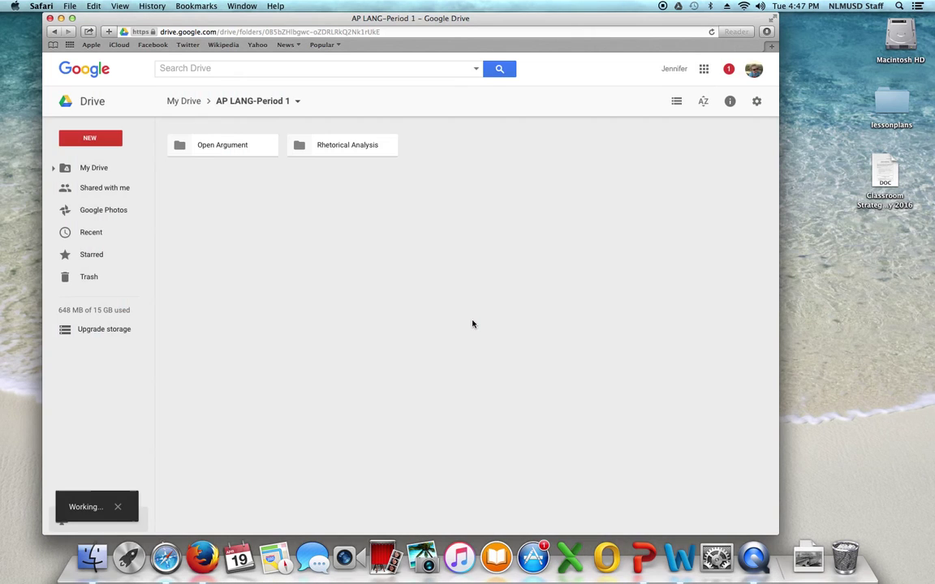
left_click(95, 168)
Reopen AP LANG-Period 1 and create an 'Education' subfolder in it.
left_click(90, 139)
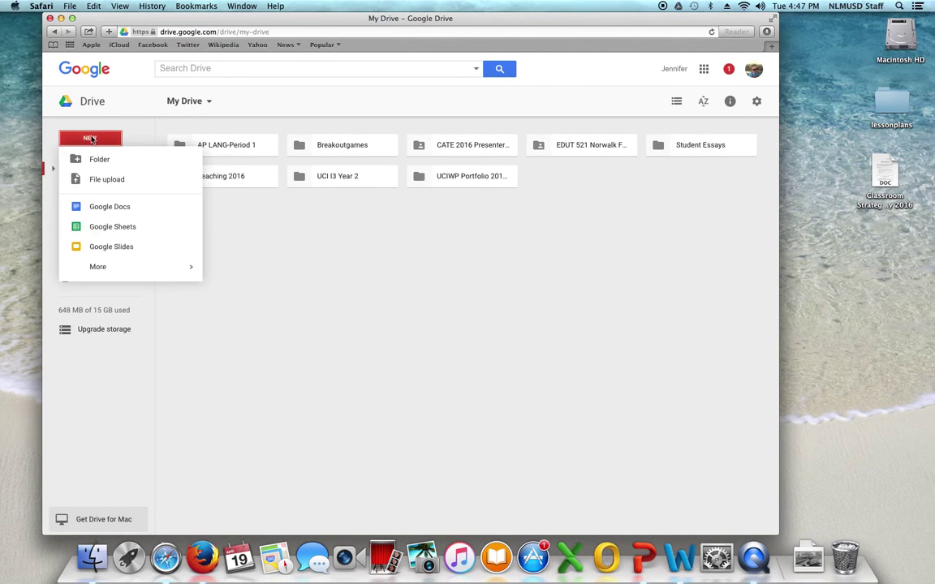
double_click(248, 146)
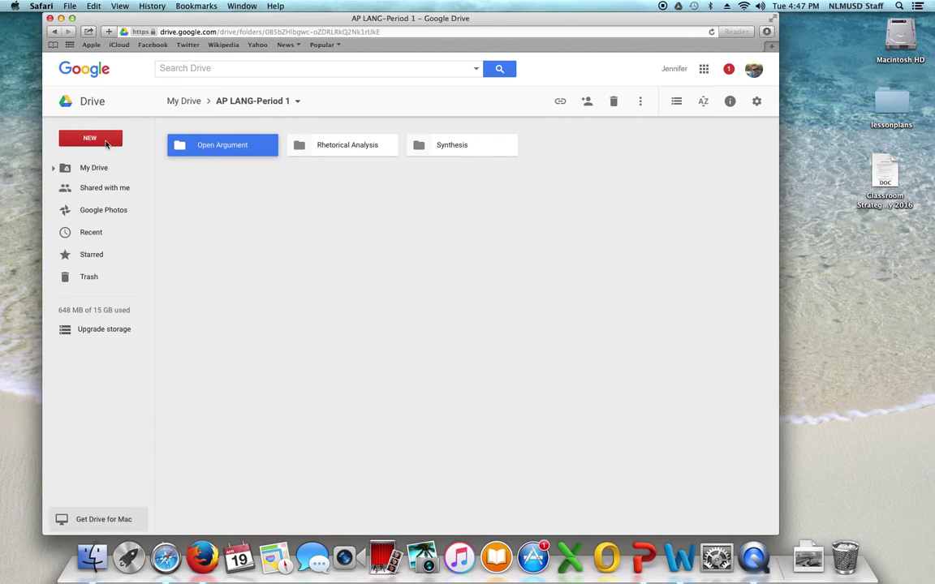
left_click(106, 143)
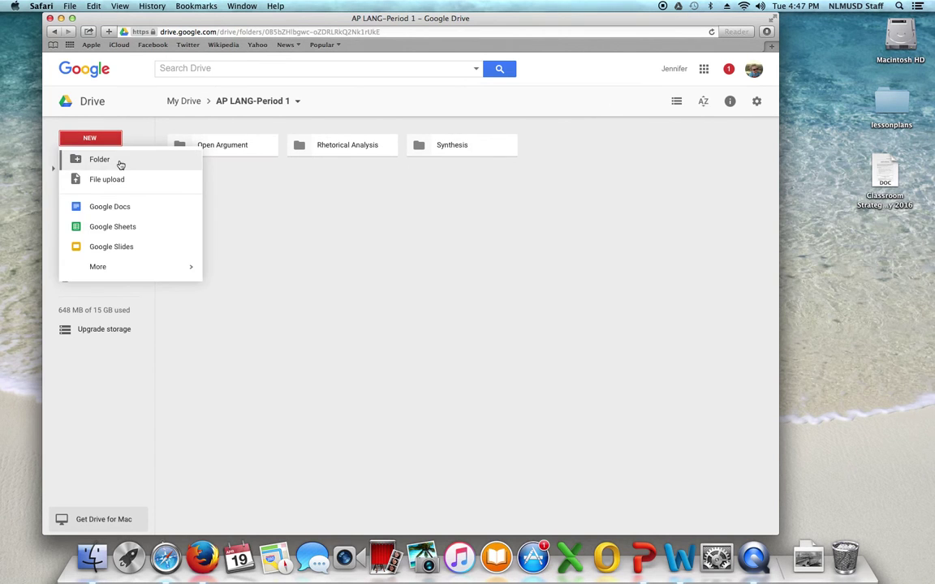
left_click(120, 165)
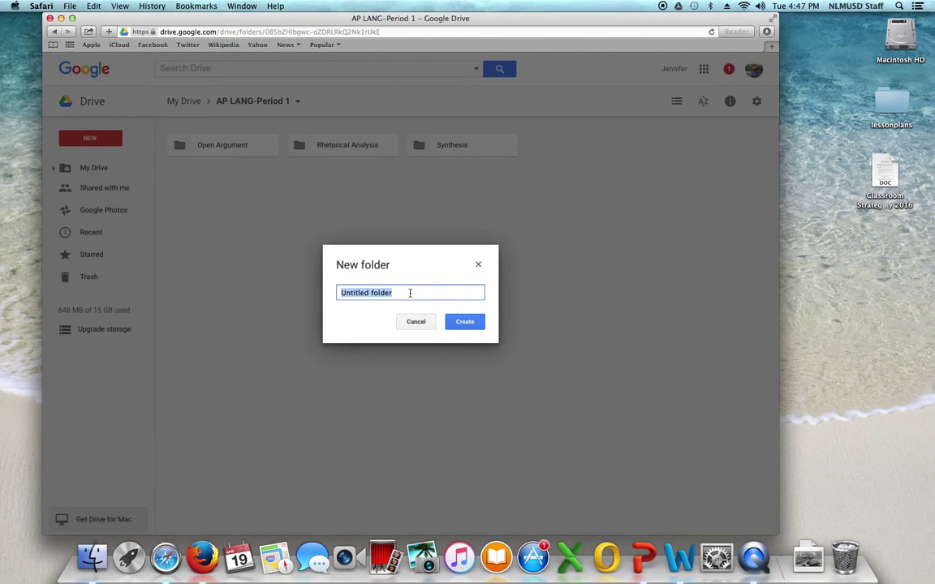
key("BackSpace")
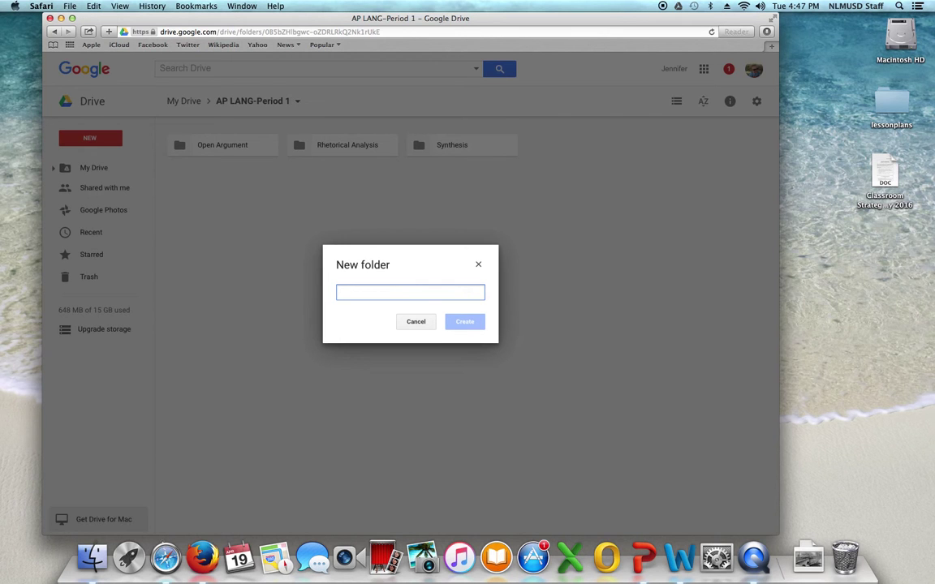
type("Education")
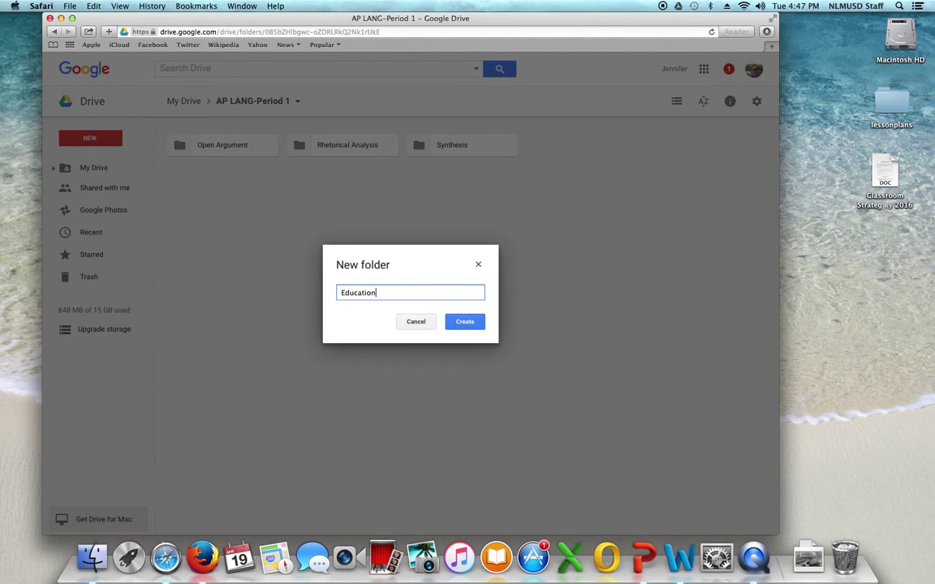
left_click(475, 321)
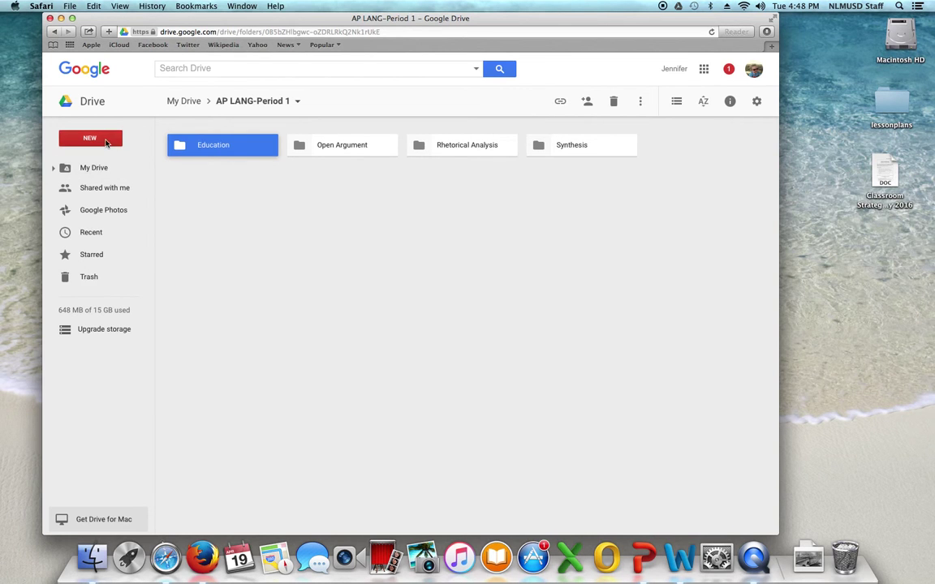
Add a 'Gender' subfolder, confirming the name with Enter.
left_click(93, 139)
left_click(99, 161)
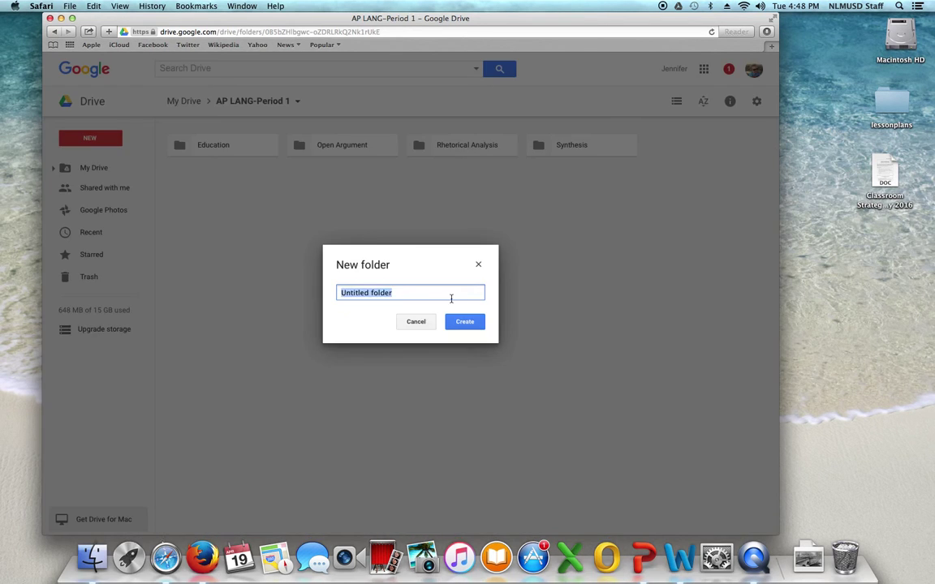
key("BackSpace")
type("Gender")
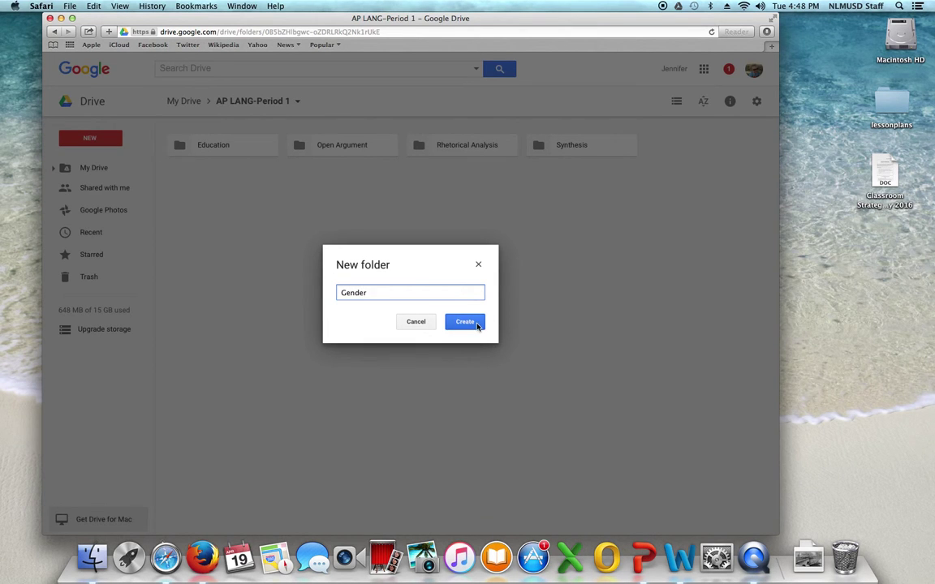
key("Return")
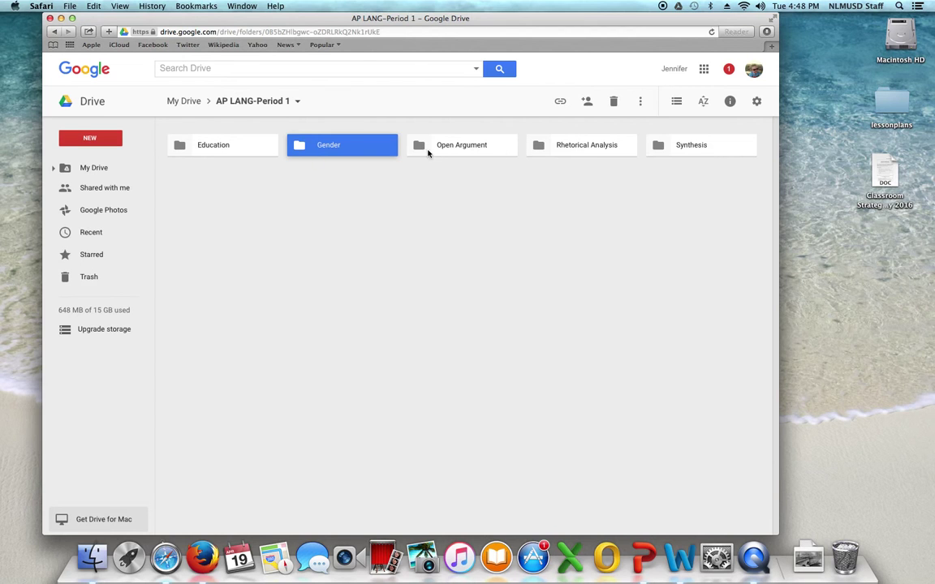
Create a 'Rhetorical Analysis #1' folder inside Rhetorical Analysis, then return to My Drive.
left_click(583, 150)
double_click(584, 149)
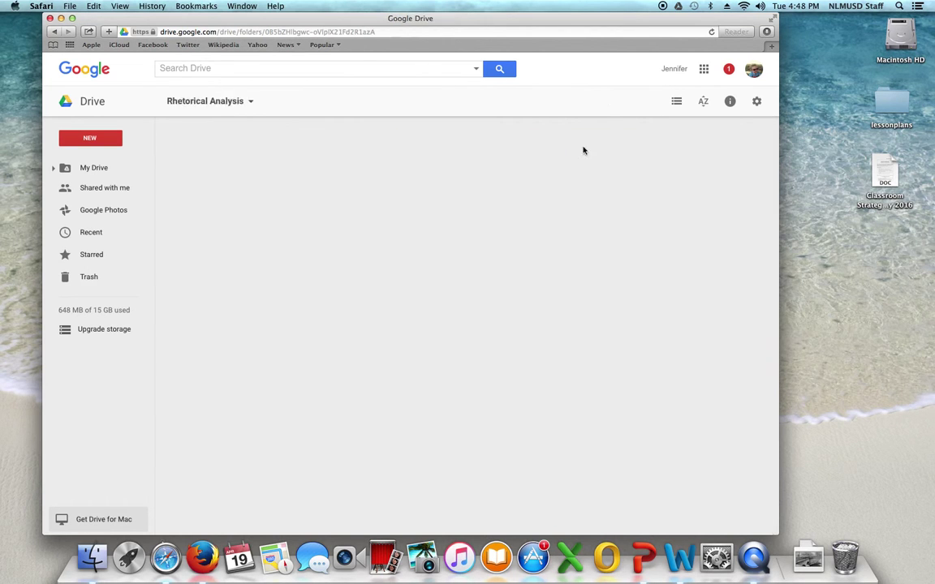
left_click(90, 137)
left_click(104, 156)
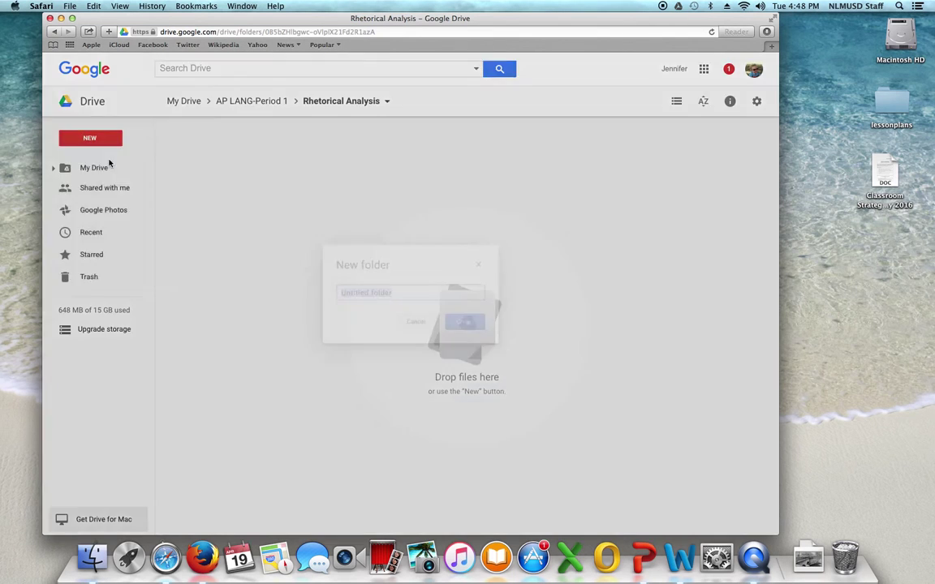
key("BackSpace")
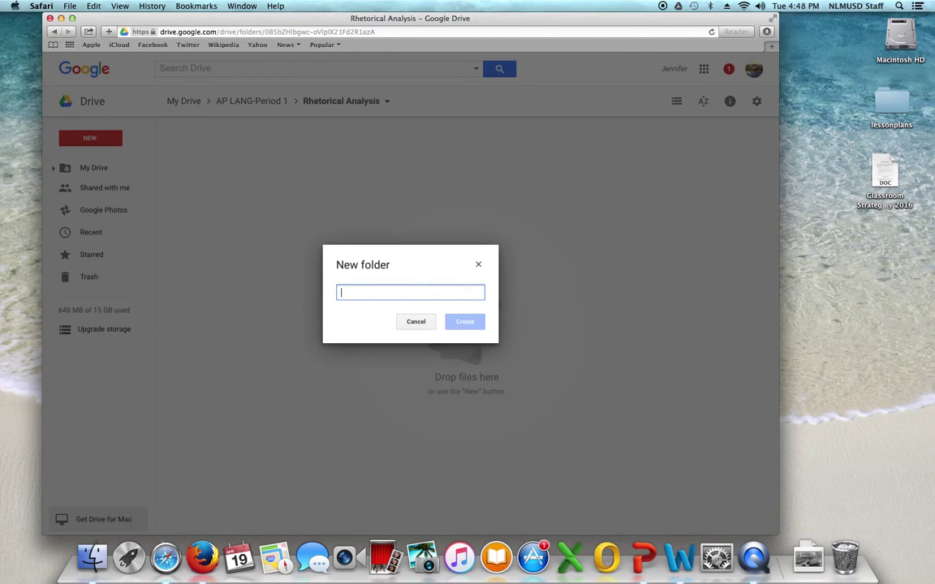
type("Rhetorical Analysis")
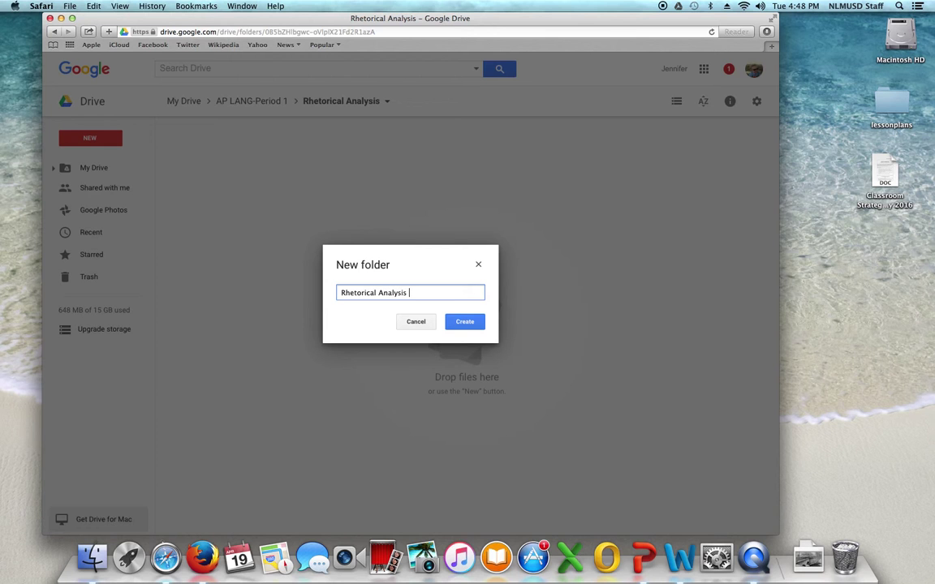
type(" #1")
left_click(466, 322)
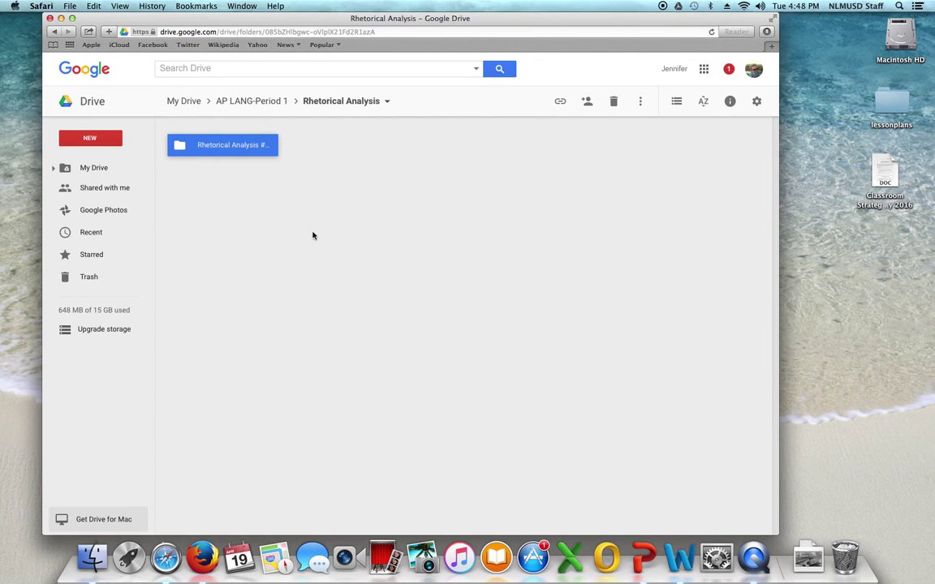
left_click(100, 170)
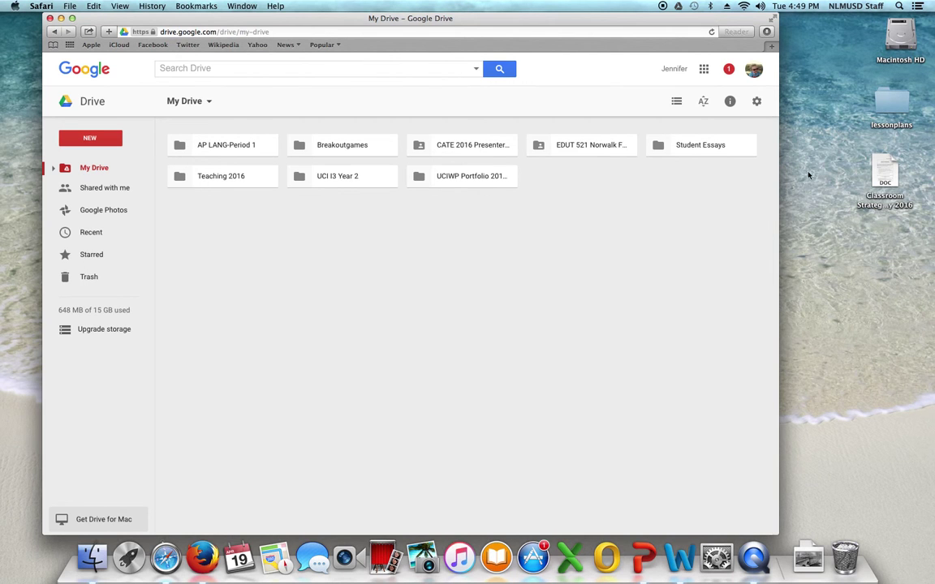
Drag Classroom Strategy Inquiry 2016.doc from the desktop into My Drive and dismiss the upload notice.
mouse_move(885, 172)
left_click_drag(885, 171, 231, 257)
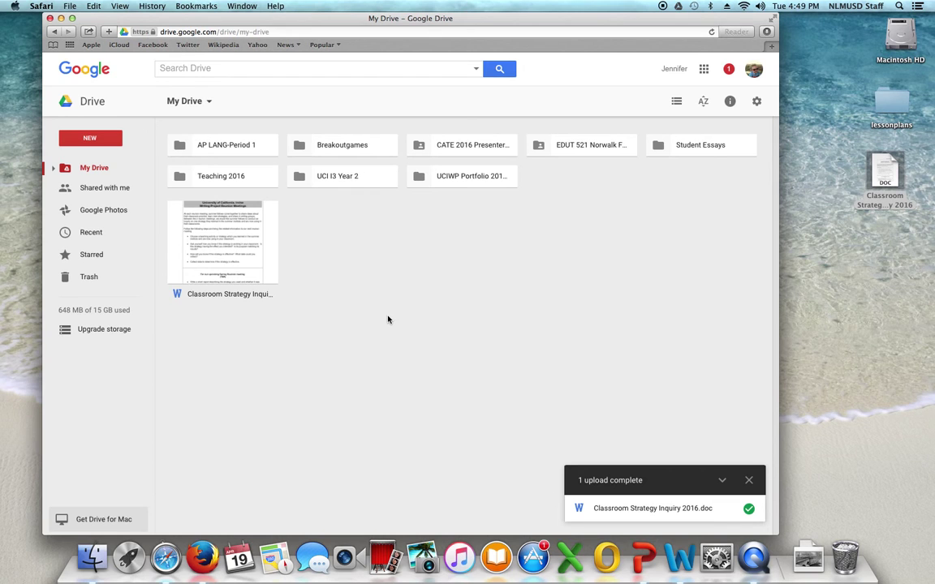
left_click(749, 480)
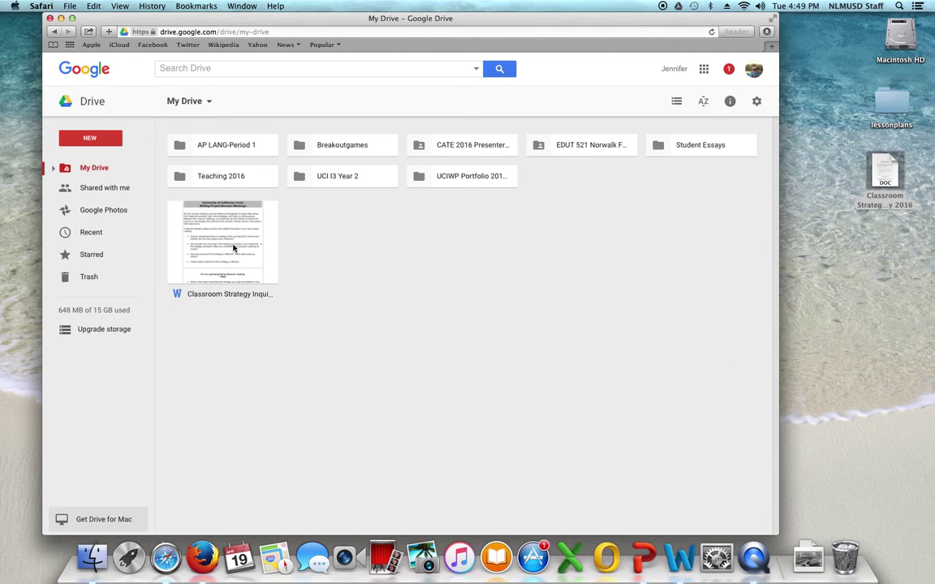
Select the uploaded document, browse the Move to picker, and close it without moving anything.
left_click_drag(234, 247, 195, 245)
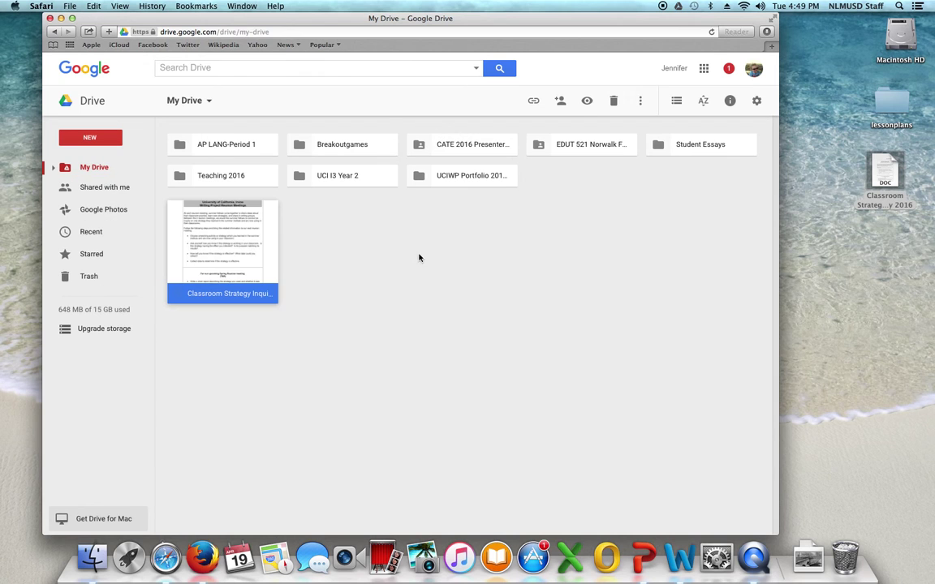
left_click(640, 103)
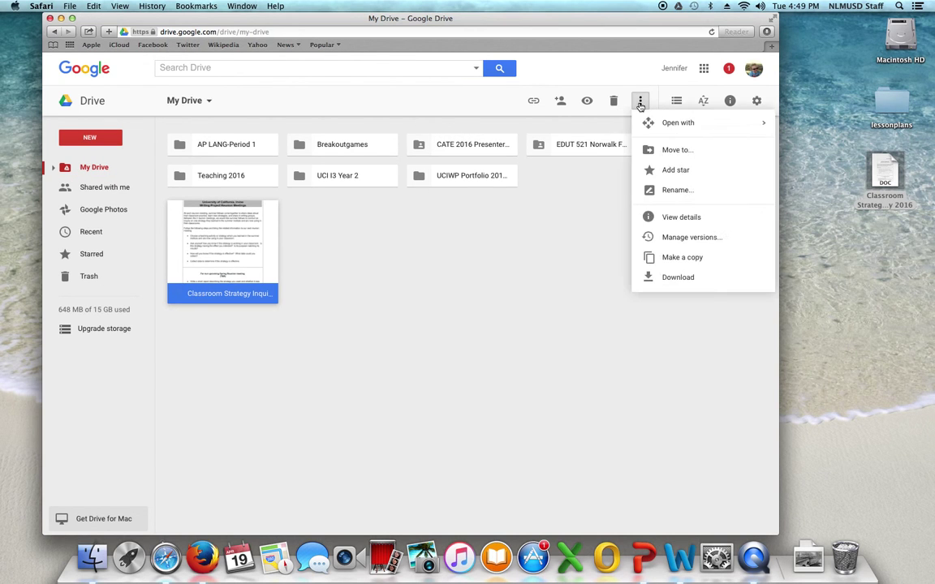
left_click(679, 150)
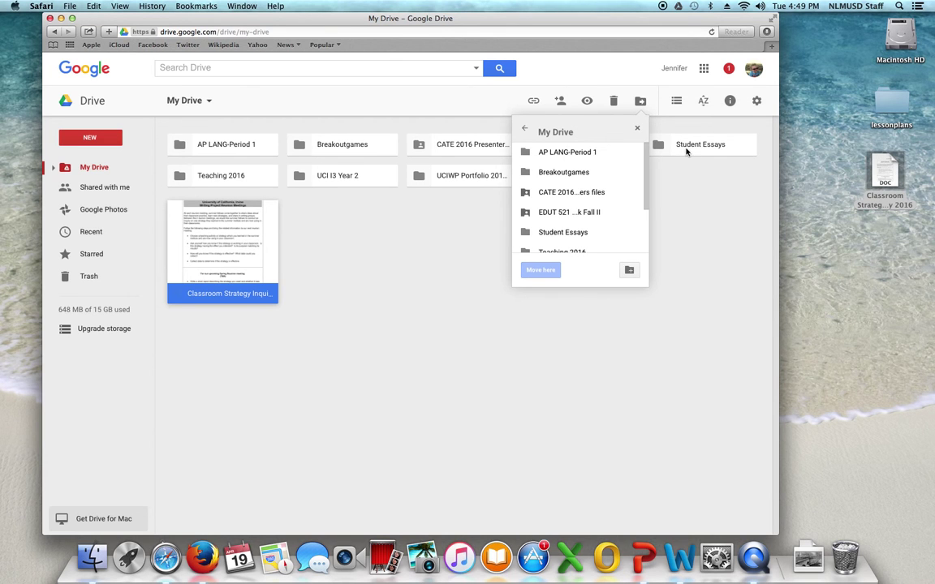
left_click_drag(646, 185, 646, 154)
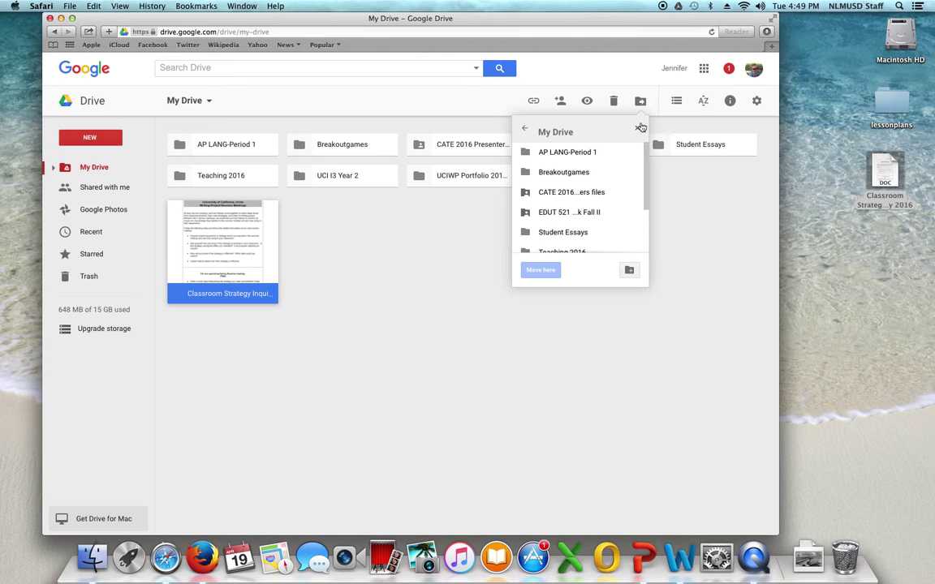
left_click(638, 131)
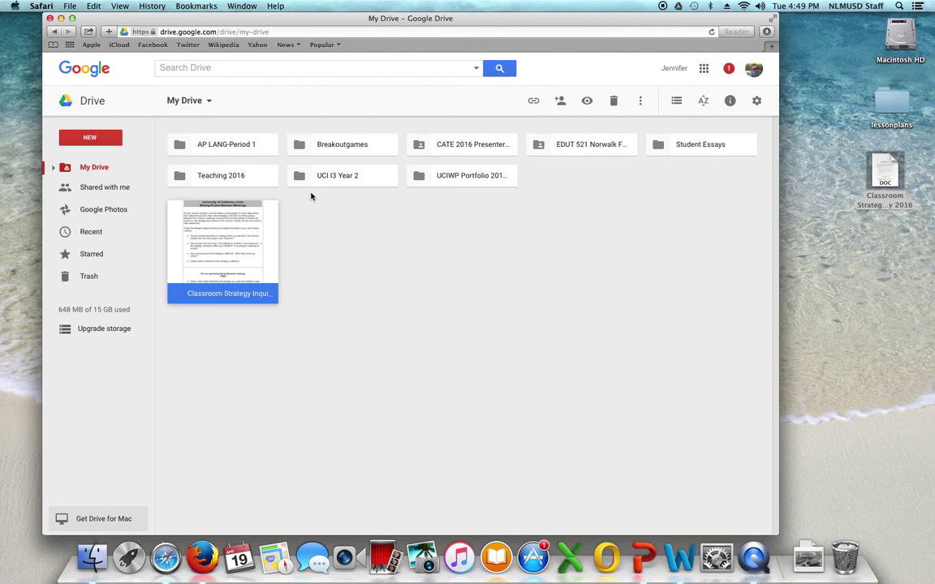
double_click(252, 153)
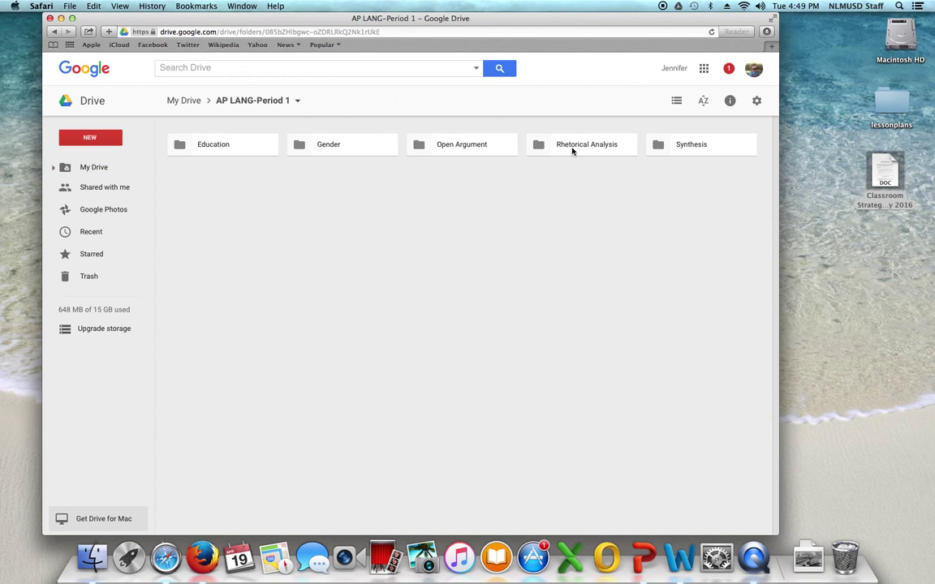
left_click(348, 144)
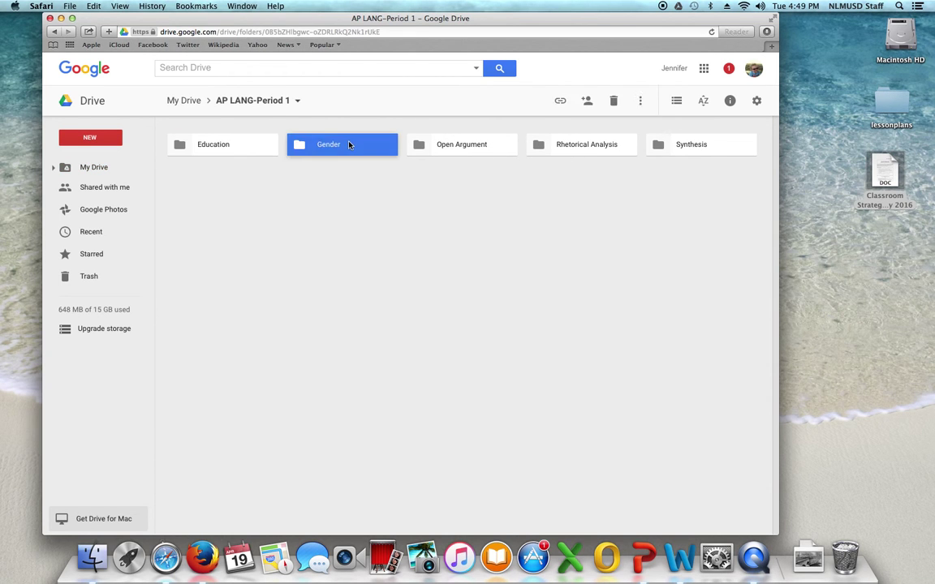
left_click(640, 102)
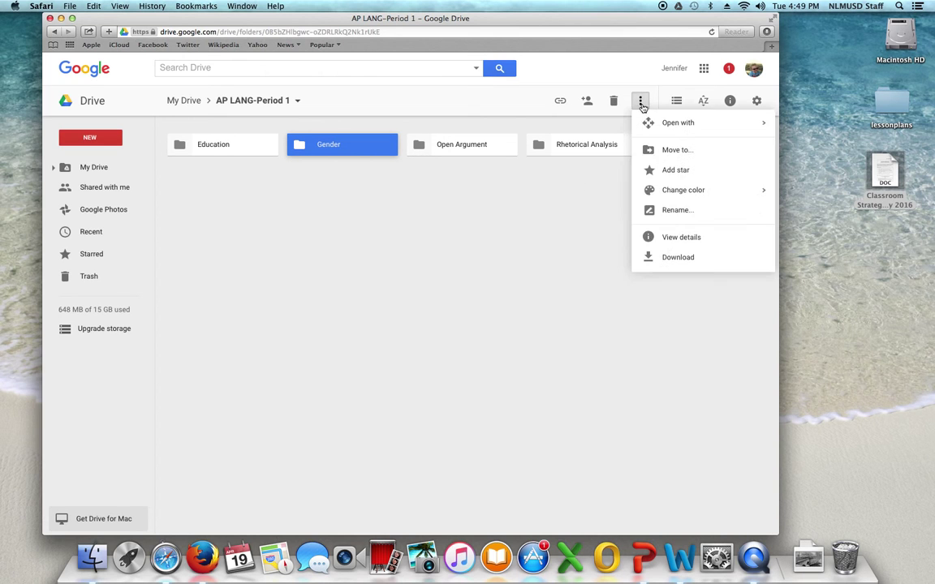
left_click(674, 150)
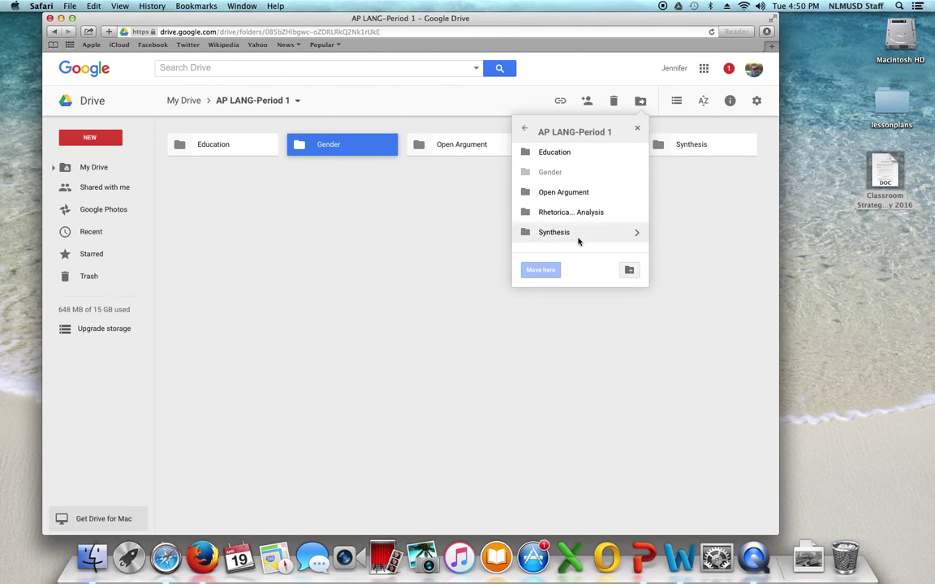
left_click(525, 129)
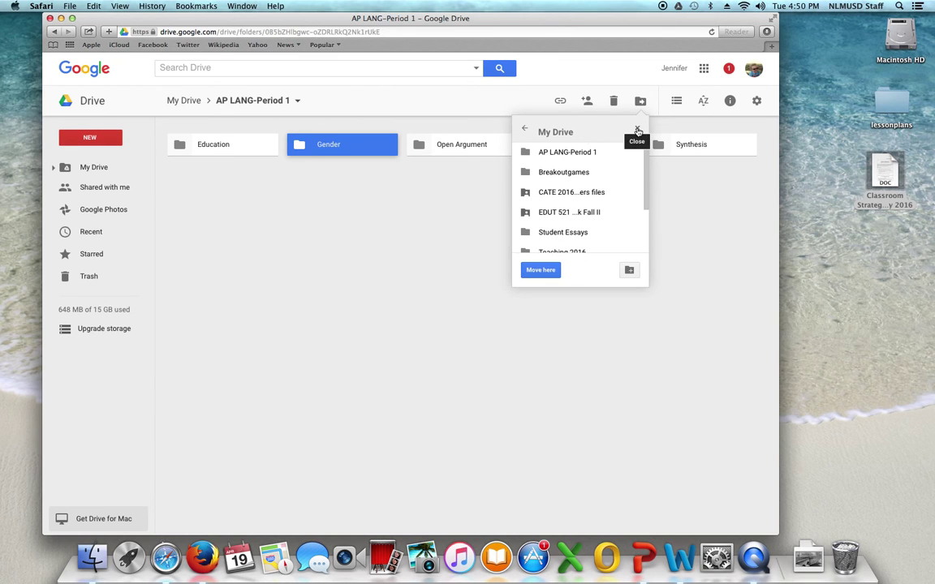
left_click(638, 132)
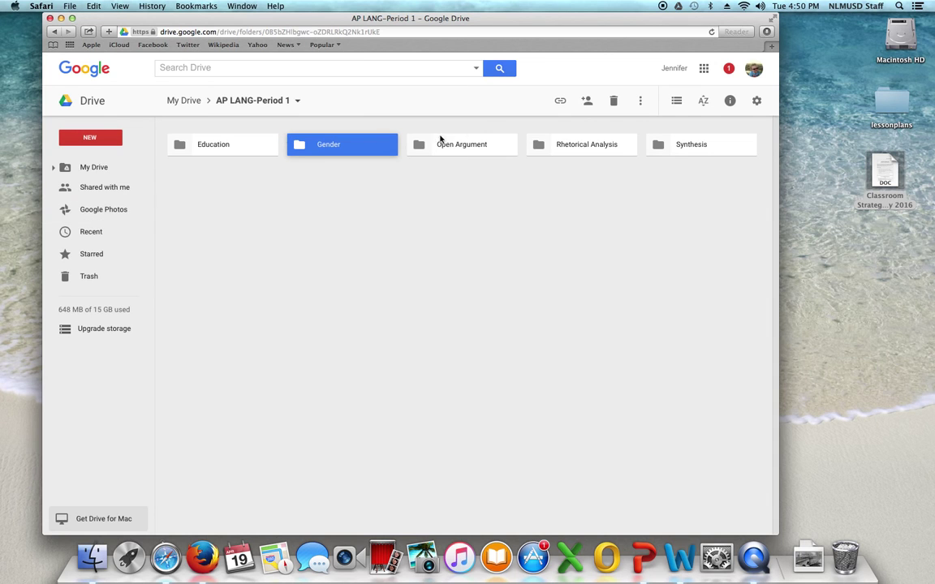
left_click(92, 139)
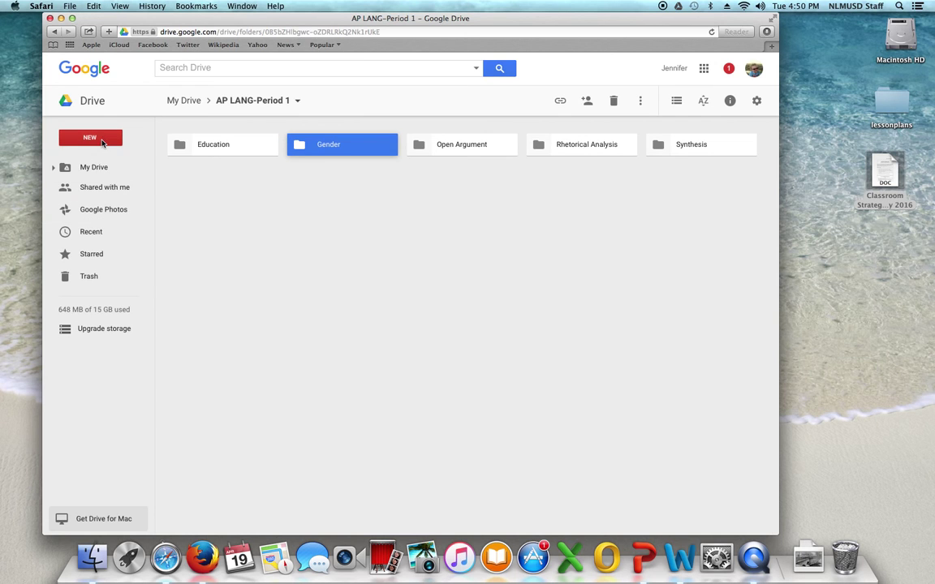
left_click(135, 132)
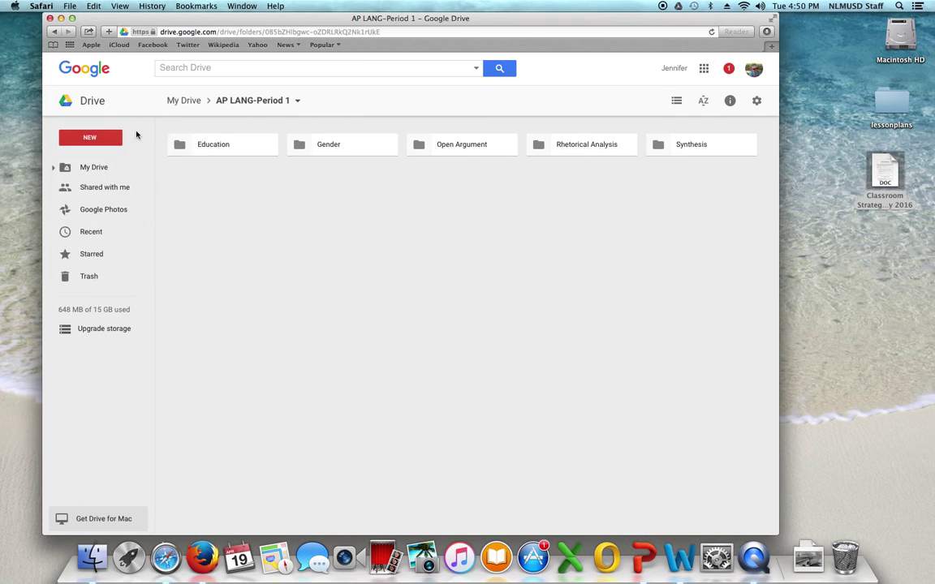
key("super+bracketleft")
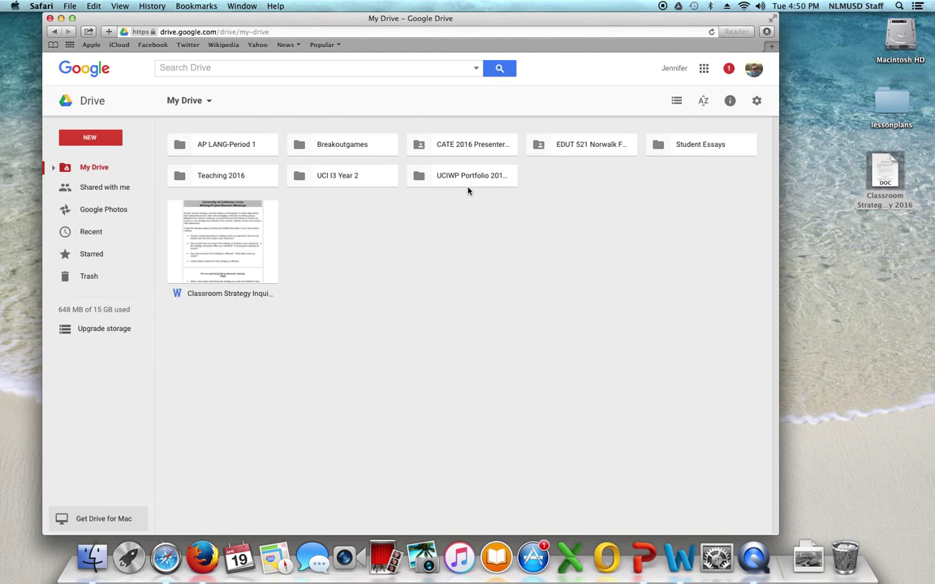
double_click(701, 146)
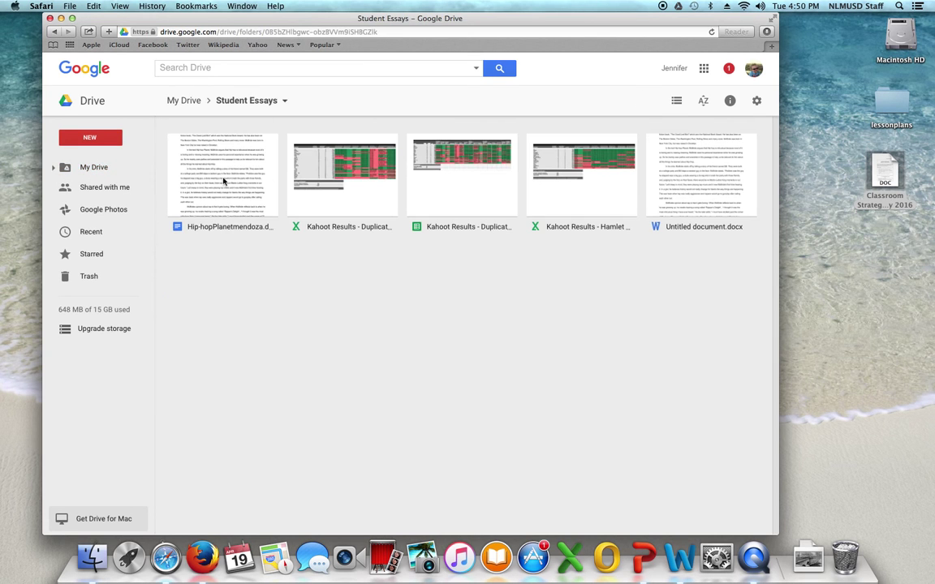
Open Hip-hopPlanetmendoza.docx to review its comments, then close the Docs tab.
double_click(271, 182)
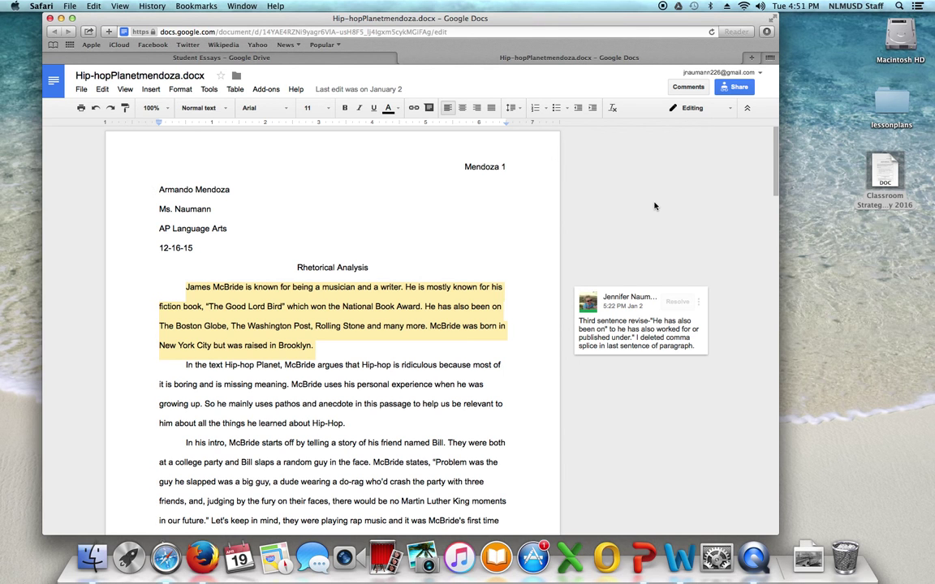
left_click(405, 57)
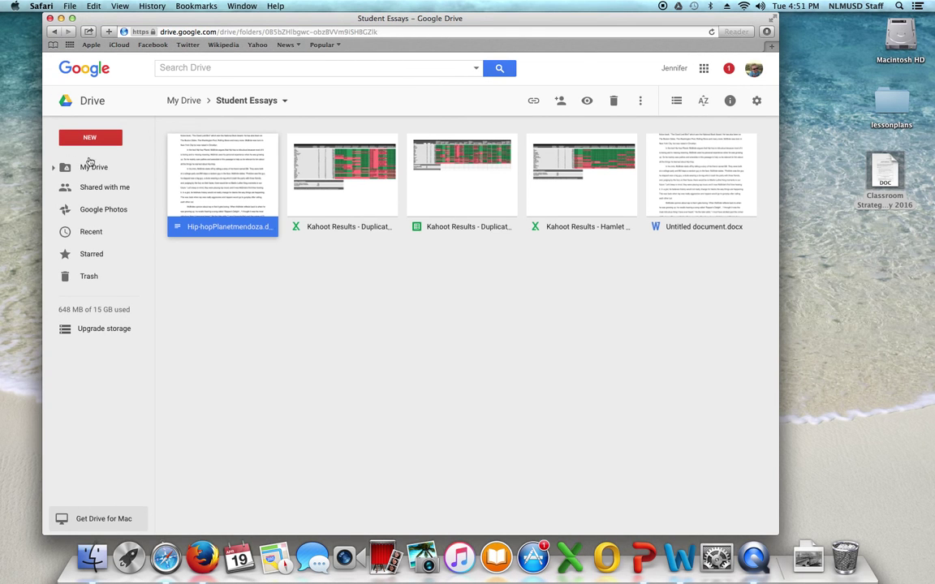
Go back to the top-level My Drive list with its eight folders and the strategy document.
left_click(97, 164)
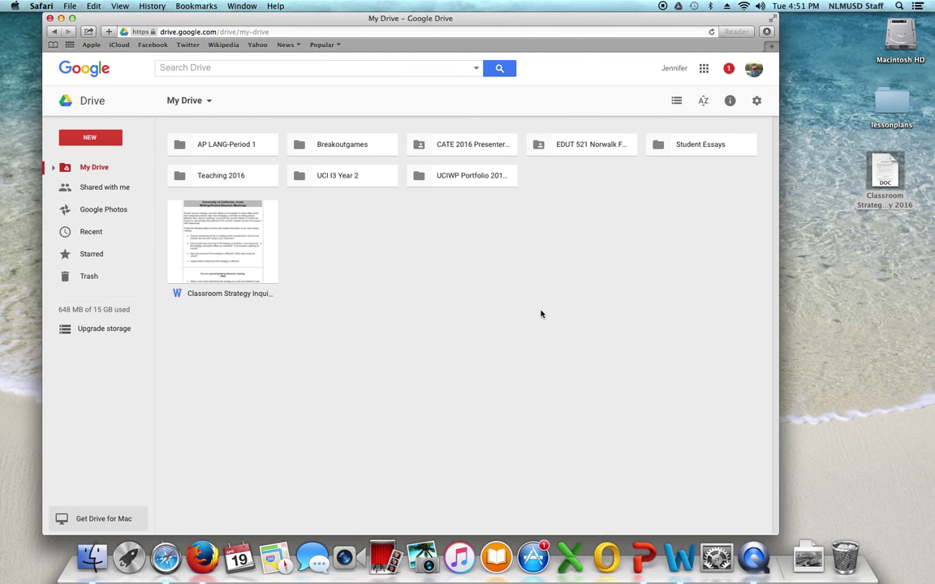